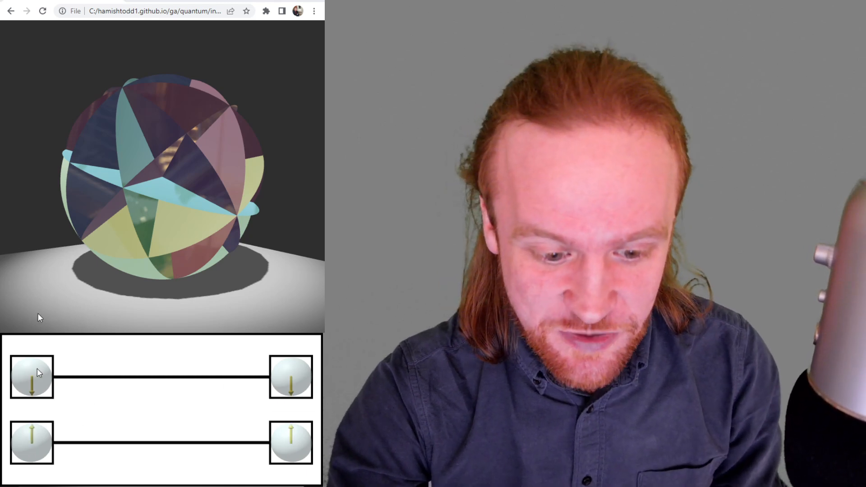
# Step: Flip the top input qubit up and place a single-qubit gate midway along the top wire
pyautogui.click(37, 369)
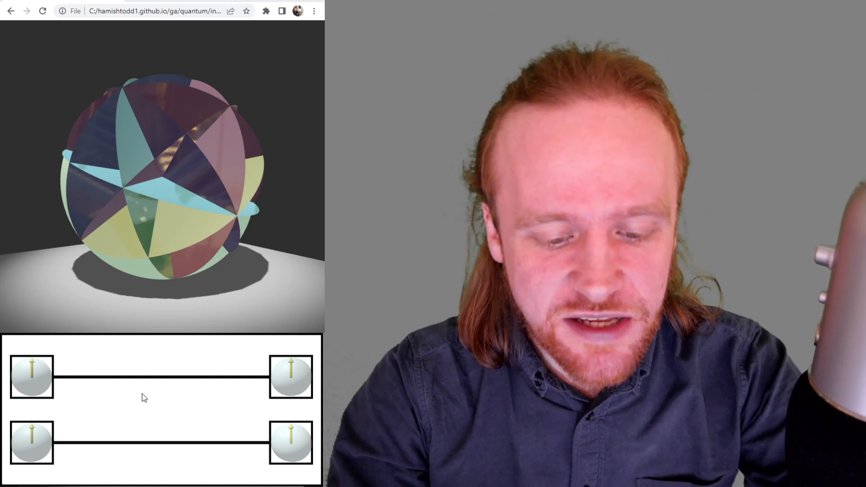
pyautogui.click(143, 394)
pyautogui.moveTo(142, 398); pyautogui.dragTo(137, 406)
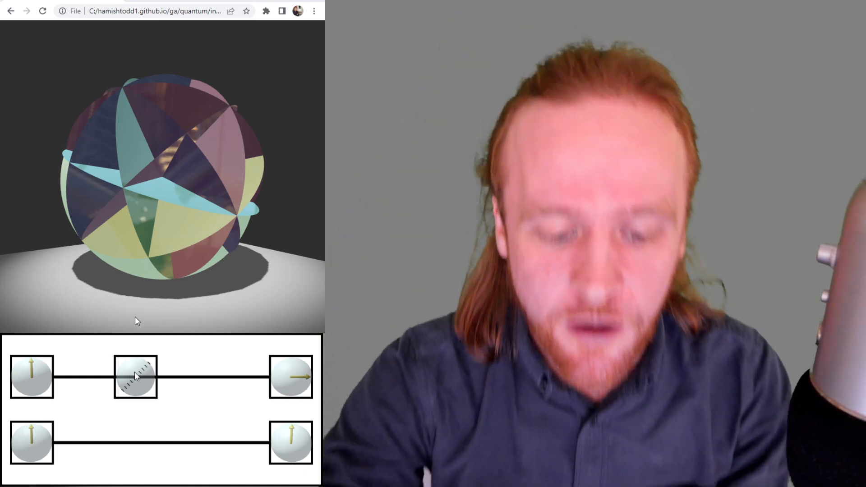
pyautogui.moveTo(147, 380); pyautogui.dragTo(143, 371)
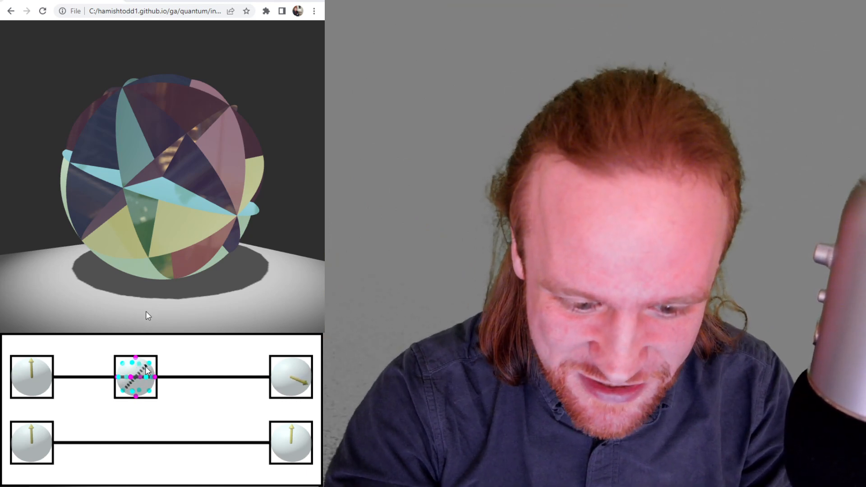
pyautogui.moveTo(144, 371)
pyautogui.mouseDown()
pyautogui.moveTo(153, 365)
pyautogui.moveTo(128, 368)
pyautogui.mouseUp()
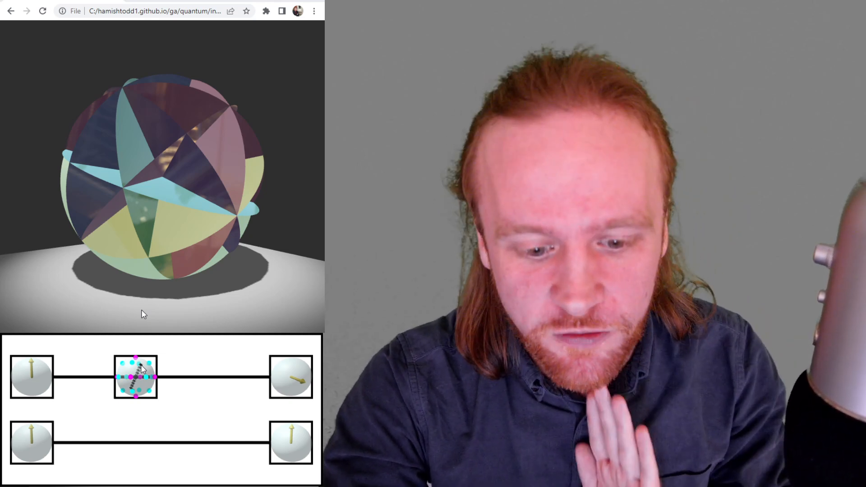
pyautogui.moveTo(142, 310); pyautogui.dragTo(150, 309)
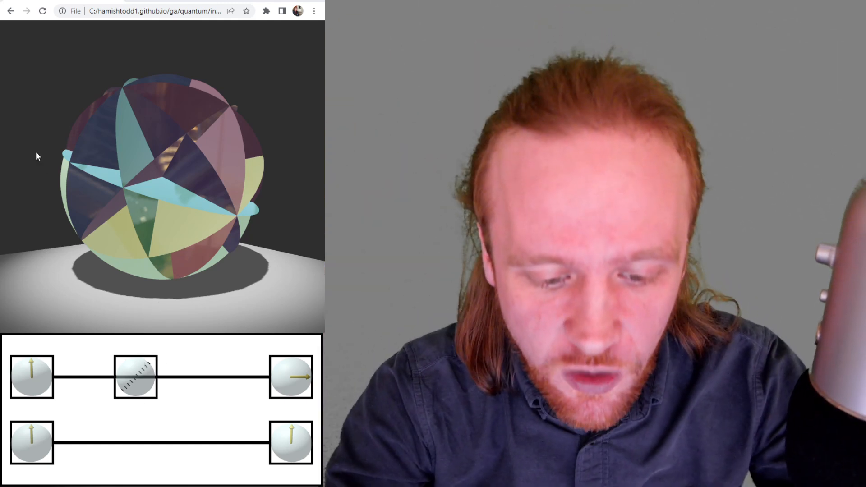
# Step: Reload the circuit, place a new gate on the top wire and rotate it via its handles
pyautogui.click(142, 407)
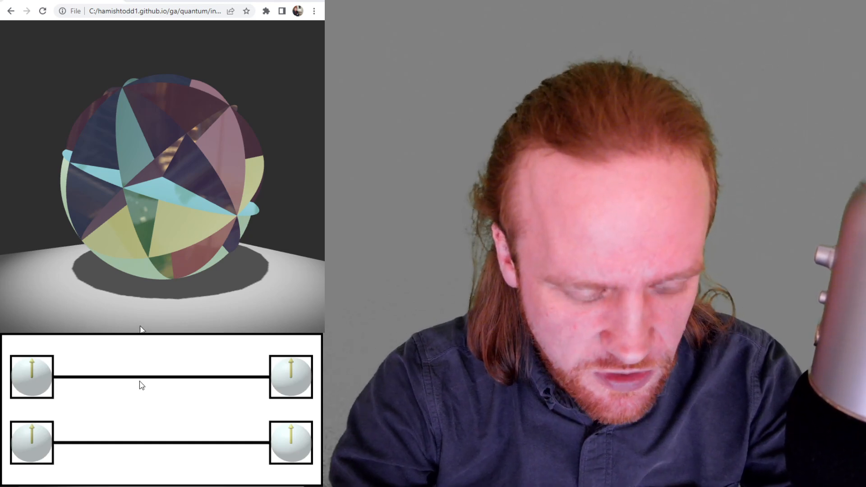
pyautogui.click(140, 385)
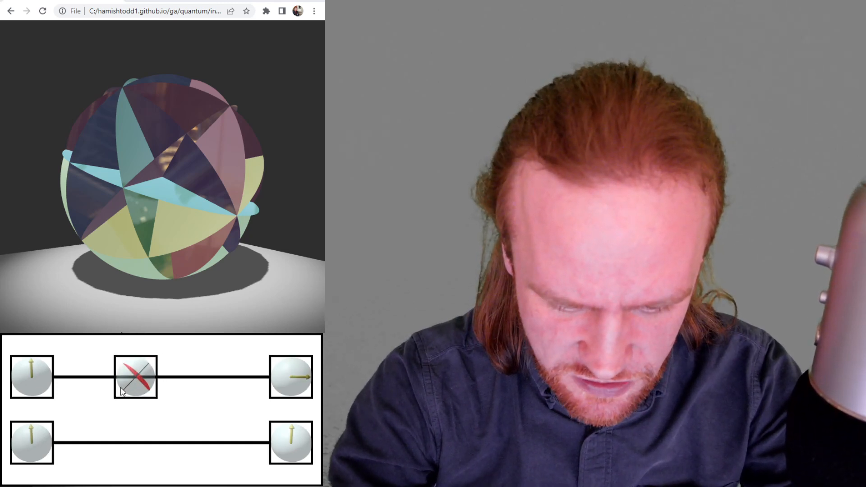
pyautogui.click(132, 374)
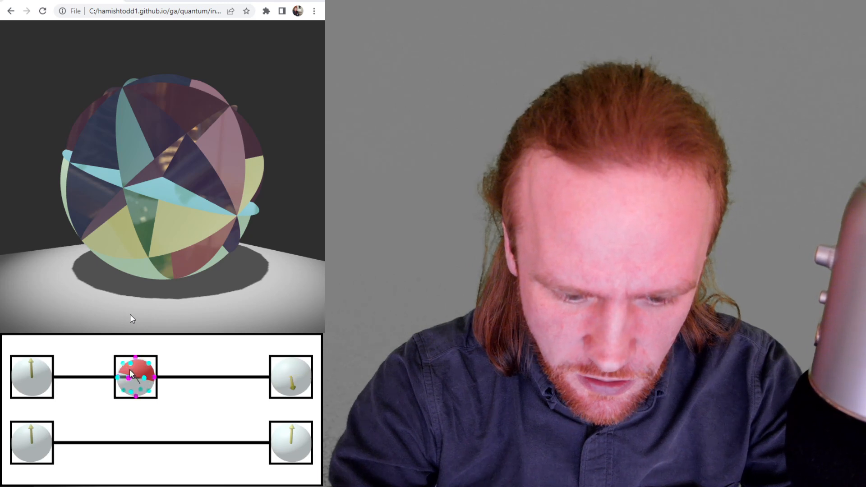
pyautogui.moveTo(139, 369)
pyautogui.mouseDown()
pyautogui.moveTo(135, 359)
pyautogui.moveTo(151, 366)
pyautogui.mouseUp()
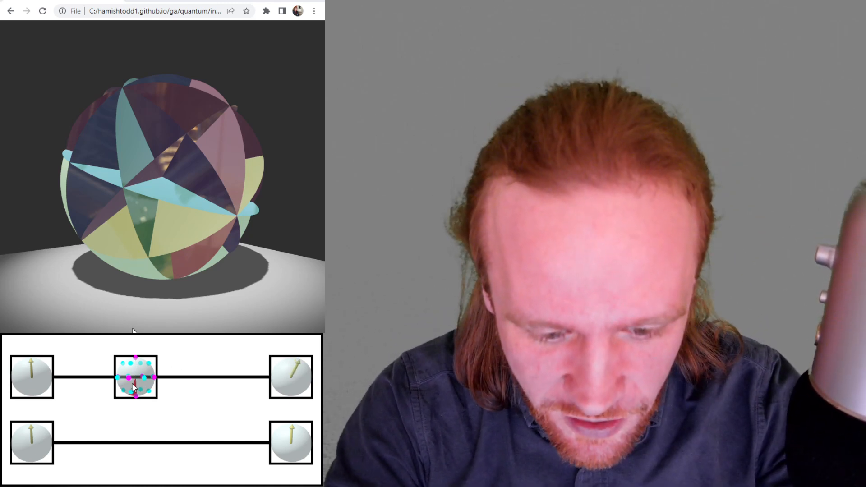
# Step: Tilt the top gate so its output points up and toggle between sphere and axis-arrow views
pyautogui.moveTo(132, 383); pyautogui.dragTo(133, 351)
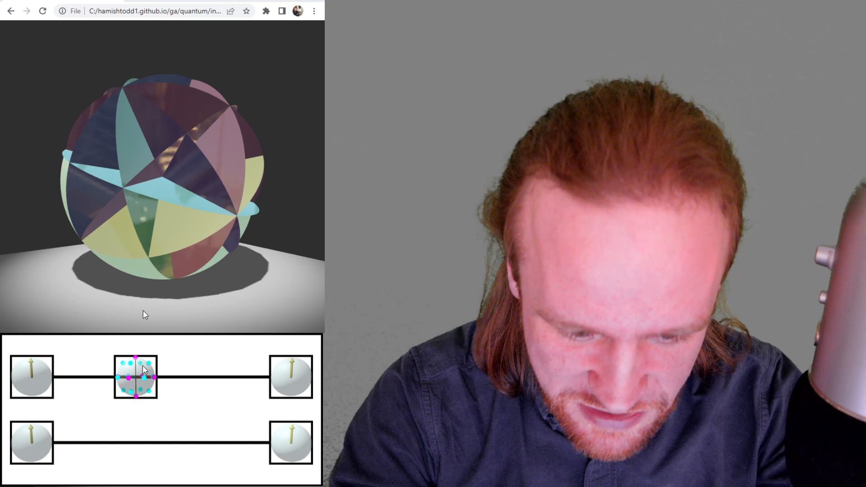
pyautogui.click(216, 268)
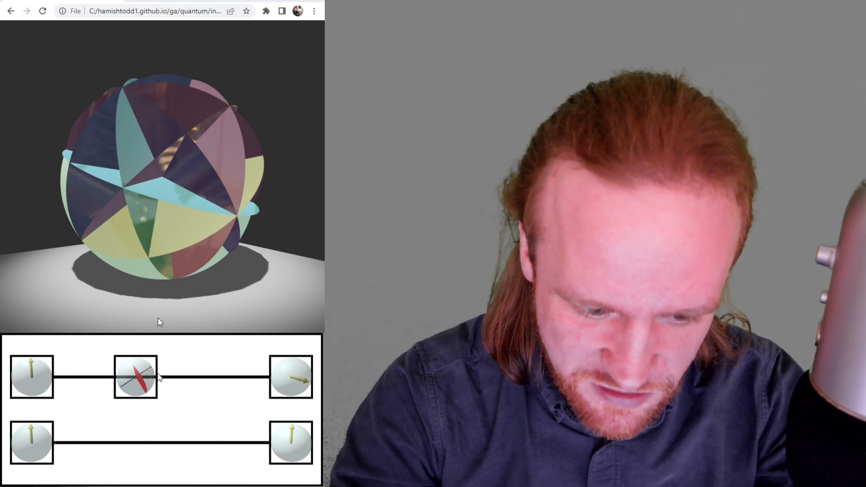
pyautogui.click(135, 309)
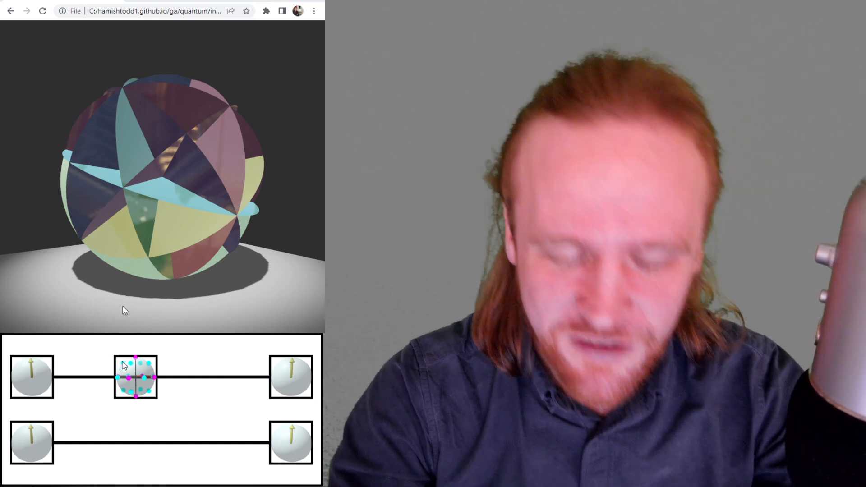
pyautogui.click(159, 304)
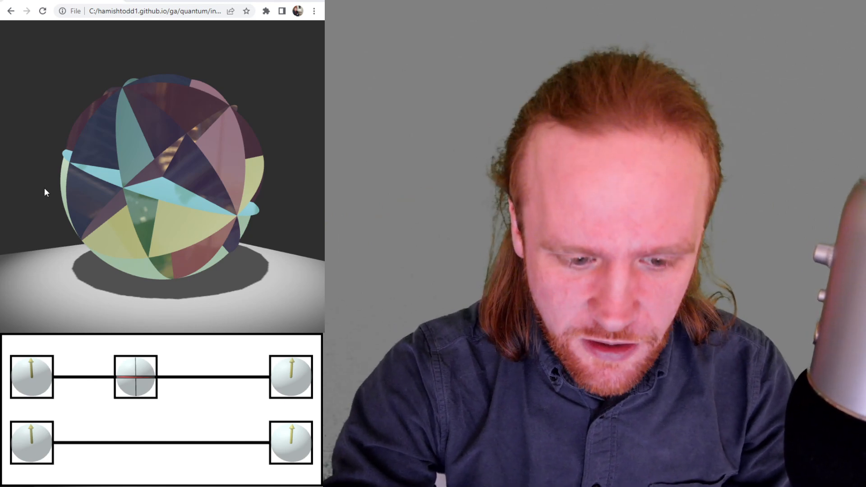
# Step: Remove the top-wire gate, place a fresh one and show its rotation as a red axis
pyautogui.press('F5')
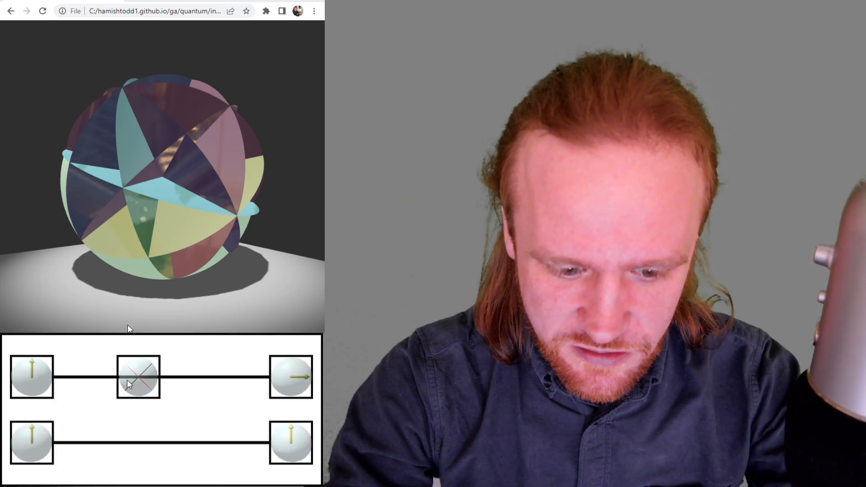
pyautogui.click(127, 384)
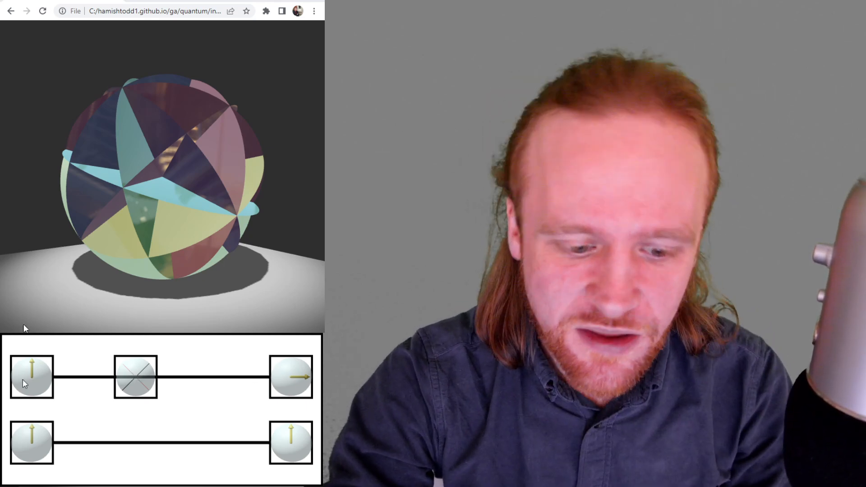
pyautogui.click(144, 376)
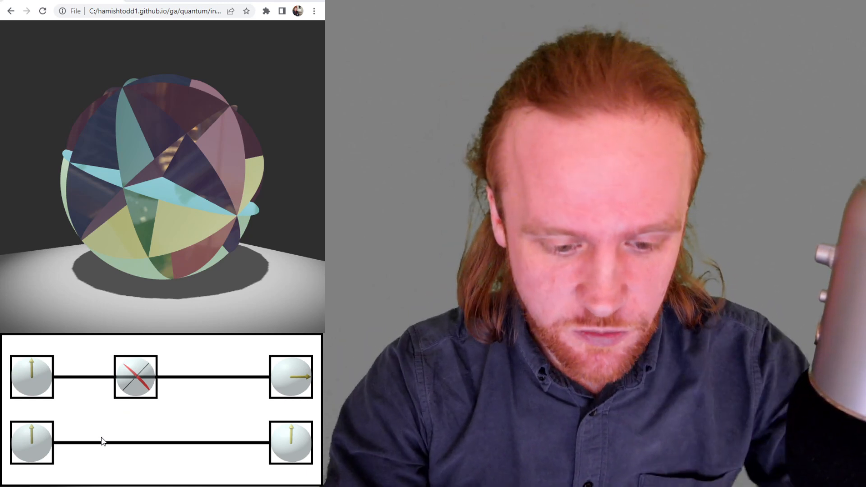
# Step: Tilt the bottom gate's hatched axis up-right so the bottom output points right
pyautogui.moveTo(138, 434); pyautogui.dragTo(146, 445)
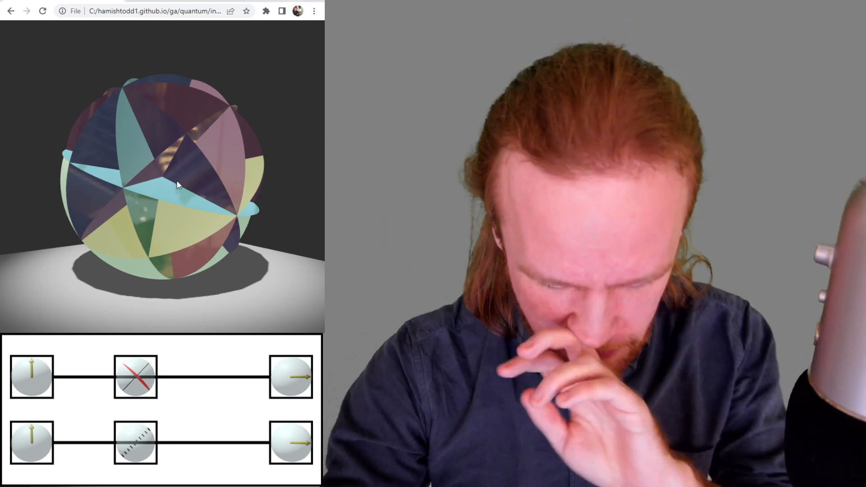
pyautogui.moveTo(176, 180)
pyautogui.mouseDown()
pyautogui.moveTo(152, 206)
pyautogui.moveTo(224, 245)
pyautogui.moveTo(154, 262)
pyautogui.moveTo(230, 201)
pyautogui.moveTo(216, 220)
pyautogui.moveTo(202, 154)
pyautogui.mouseUp()
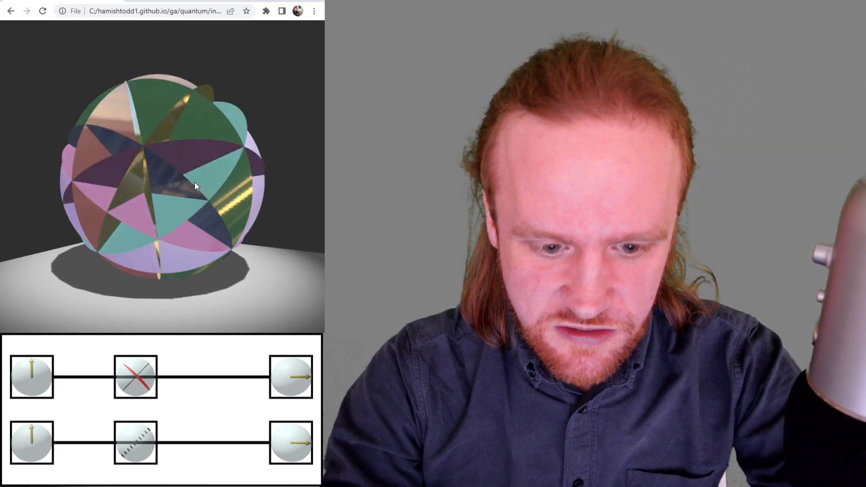
pyautogui.moveTo(195, 182)
pyautogui.mouseDown()
pyautogui.moveTo(157, 194)
pyautogui.moveTo(168, 201)
pyautogui.mouseUp()
pyautogui.moveTo(203, 241); pyautogui.dragTo(188, 217)
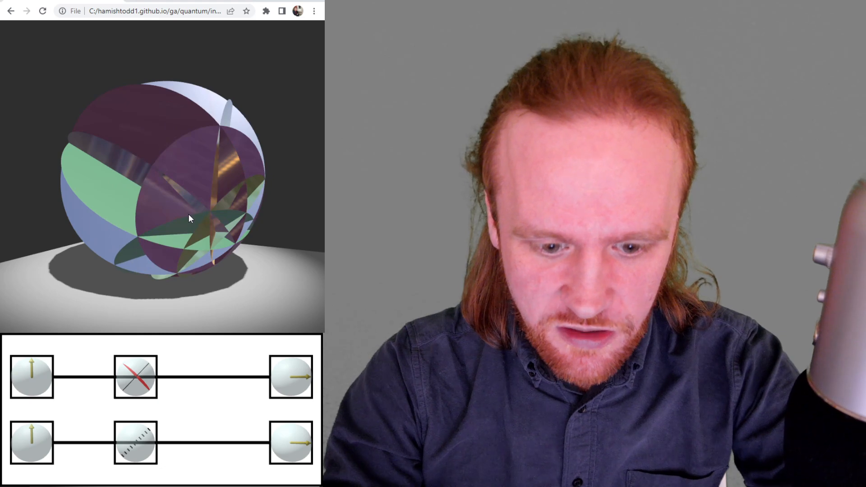
pyautogui.moveTo(227, 213); pyautogui.dragTo(114, 202)
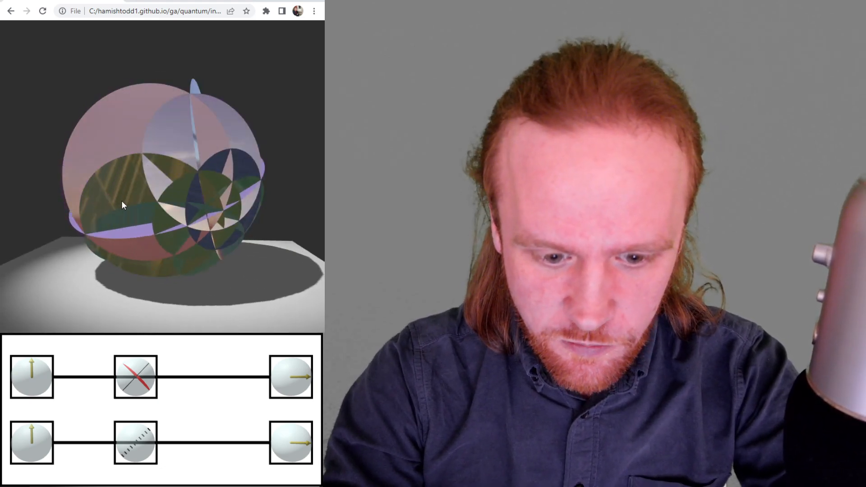
pyautogui.moveTo(120, 201)
pyautogui.mouseDown()
pyautogui.moveTo(189, 194)
pyautogui.moveTo(219, 212)
pyautogui.moveTo(127, 224)
pyautogui.moveTo(194, 219)
pyautogui.mouseUp()
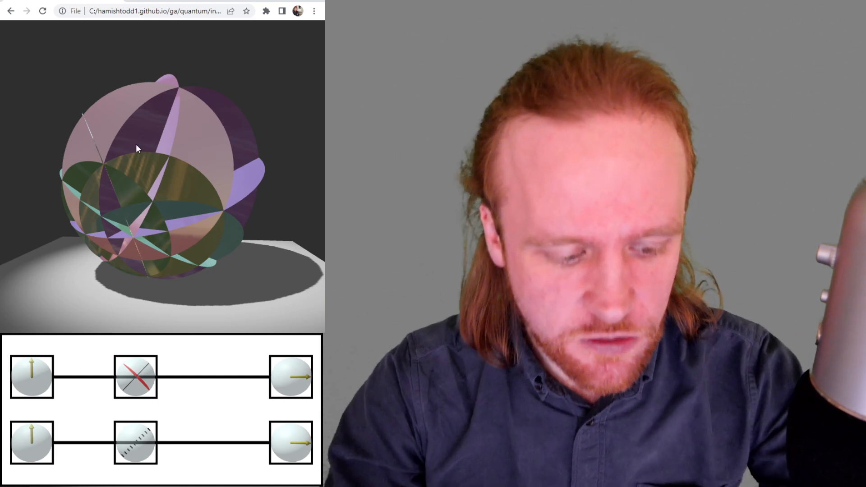
# Step: Reload the visualizer page, then flip the lower input qubit to test it
pyautogui.click(43, 11)
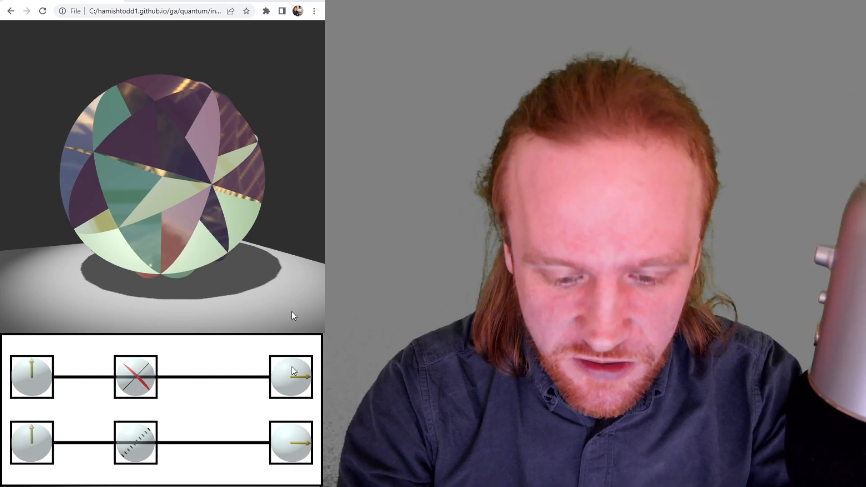
pyautogui.click(29, 443)
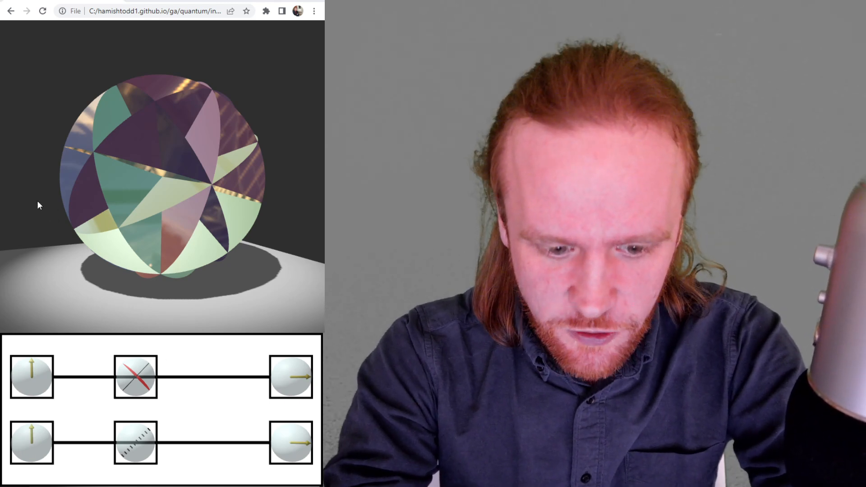
# Step: Delete both single-qubit gates and insert one two-qubit gate spanning both wires, setting its type
pyautogui.press('Delete')
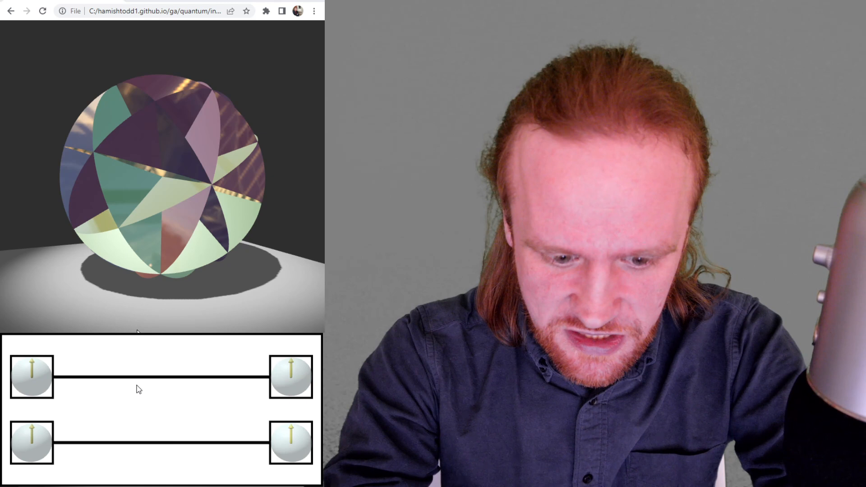
pyautogui.click(167, 388)
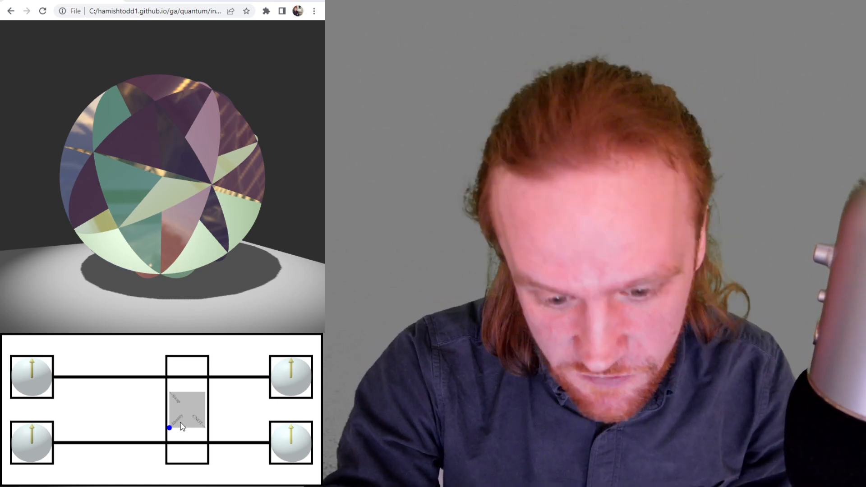
pyautogui.moveTo(169, 428)
pyautogui.mouseDown()
pyautogui.moveTo(185, 424)
pyautogui.moveTo(177, 423)
pyautogui.mouseUp()
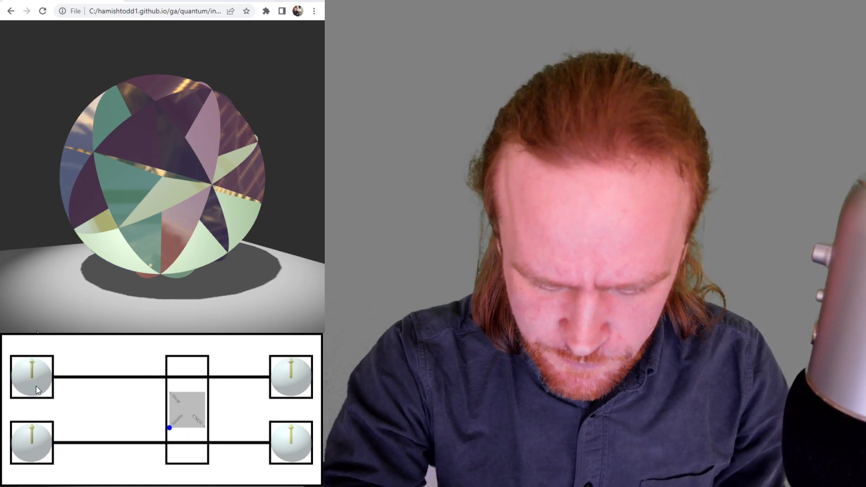
# Step: Switch the two-qubit gate to controlled-NOT and toggle the input qubits, leaving the lower one down
pyautogui.click(202, 425)
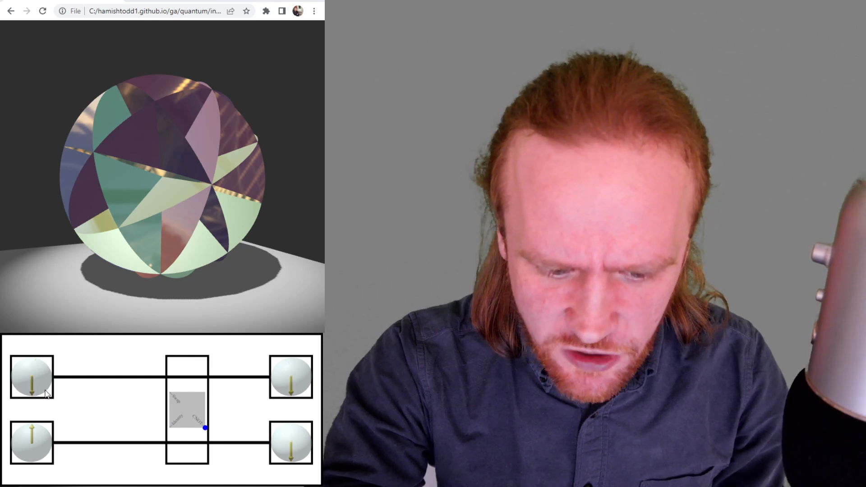
pyautogui.click(48, 393)
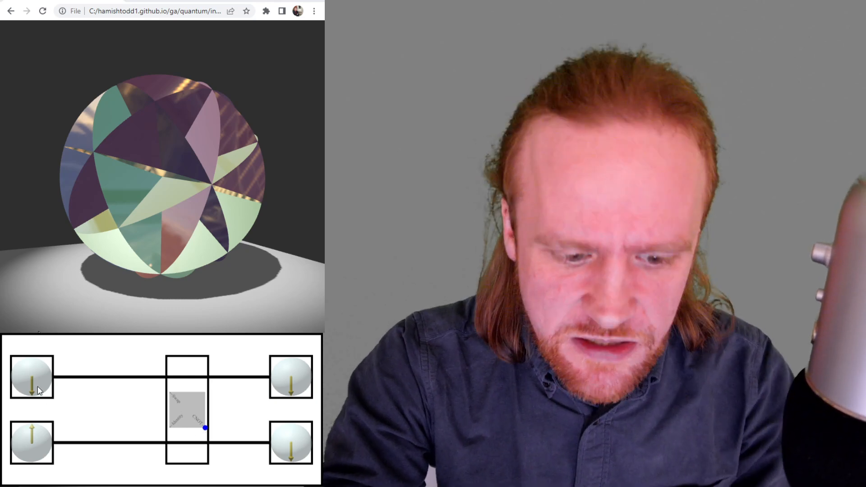
pyautogui.click(40, 384)
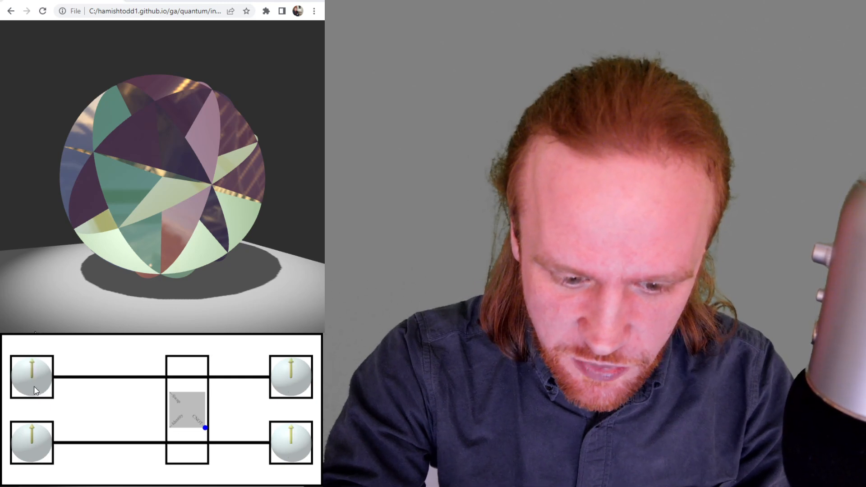
pyautogui.click(35, 386)
pyautogui.click(36, 444)
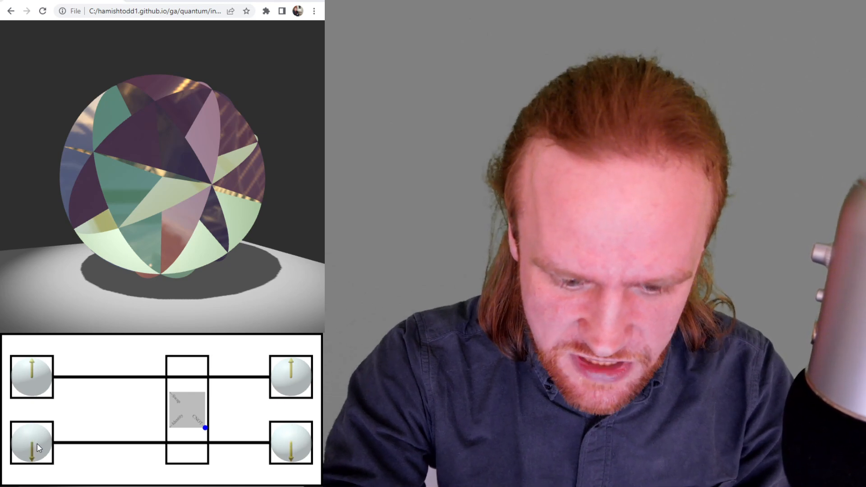
pyautogui.click(37, 444)
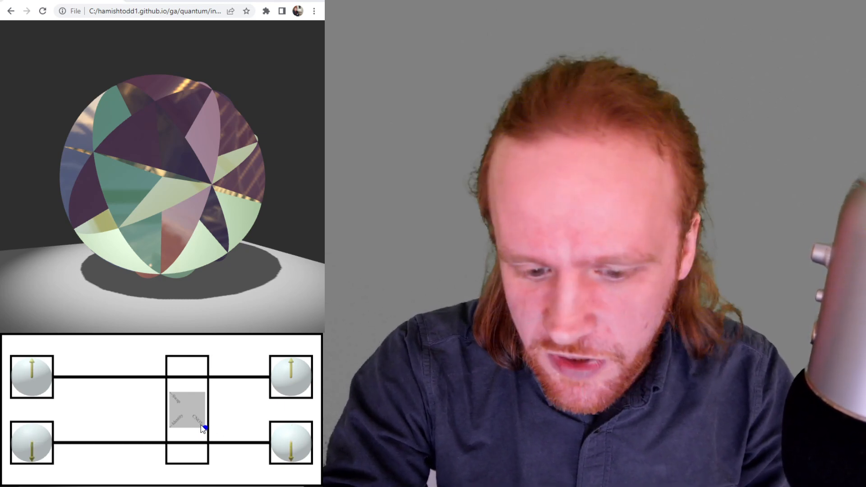
# Step: Drag the gate's blue dot around the grey square, ending at the SWAP corner
pyautogui.moveTo(203, 429)
pyautogui.mouseDown()
pyautogui.moveTo(174, 428)
pyautogui.moveTo(197, 426)
pyautogui.moveTo(215, 437)
pyautogui.mouseUp()
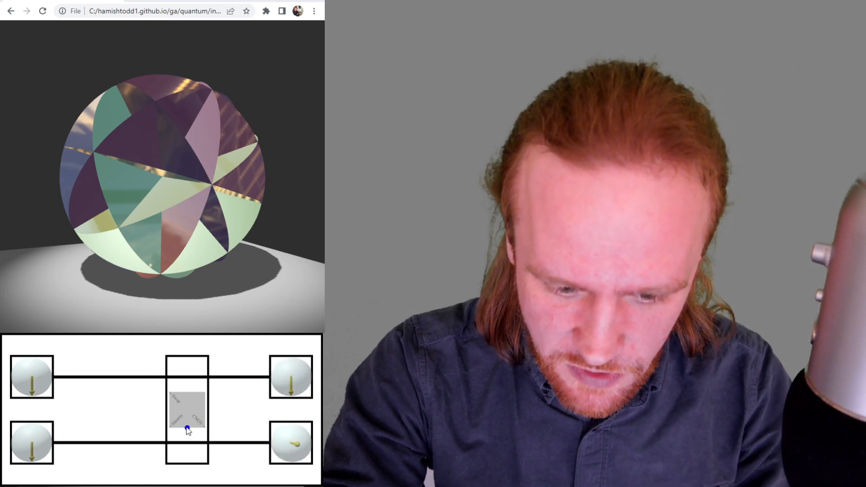
pyautogui.moveTo(188, 429); pyautogui.dragTo(201, 428)
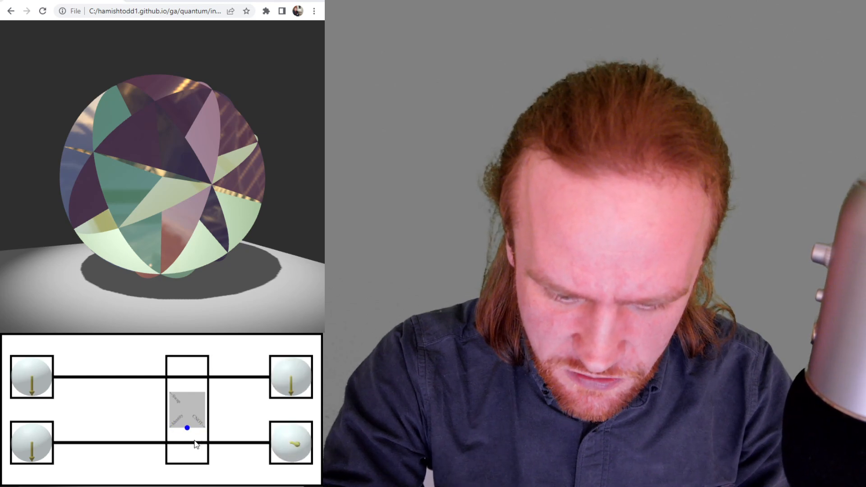
pyautogui.moveTo(204, 428); pyautogui.dragTo(170, 429)
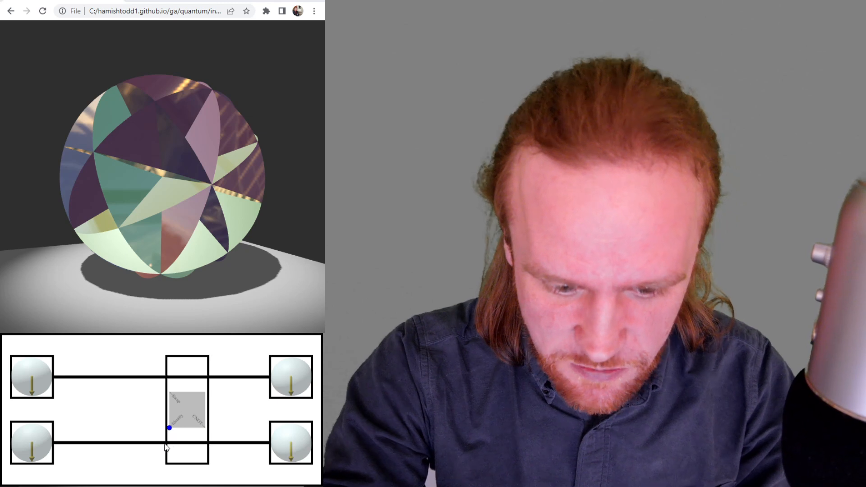
pyautogui.moveTo(170, 428); pyautogui.dragTo(205, 427)
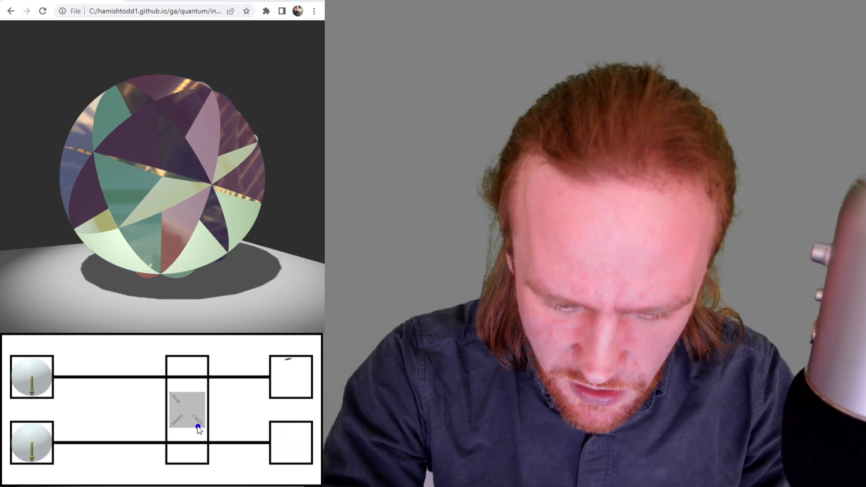
pyautogui.moveTo(205, 429)
pyautogui.mouseDown()
pyautogui.moveTo(186, 425)
pyautogui.moveTo(169, 395)
pyautogui.mouseUp()
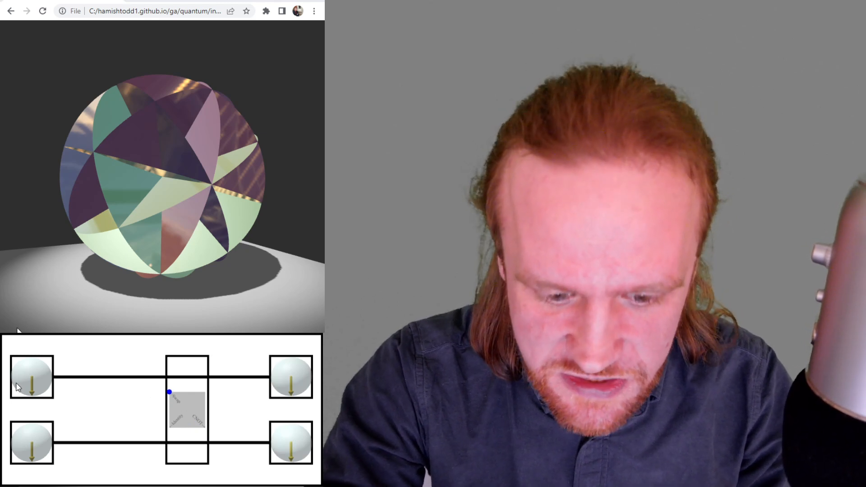
# Step: Flip the top input up and the bottom input down so the swap exchanges them
pyautogui.click(30, 388)
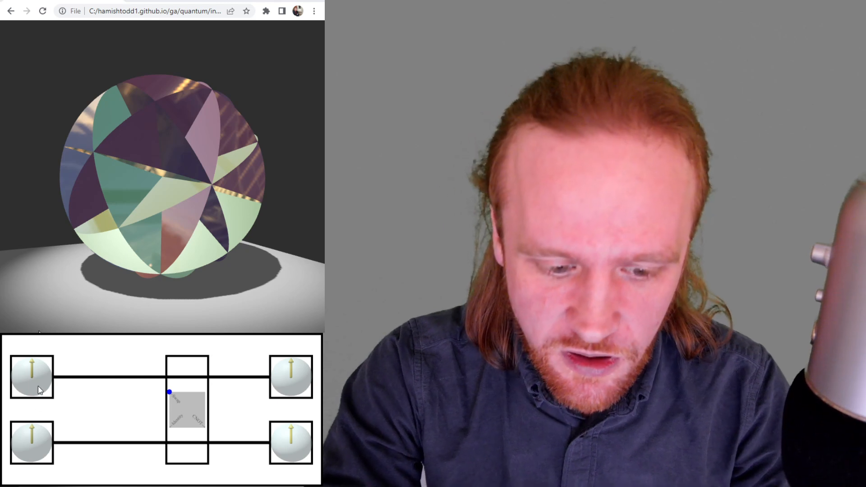
pyautogui.click(41, 389)
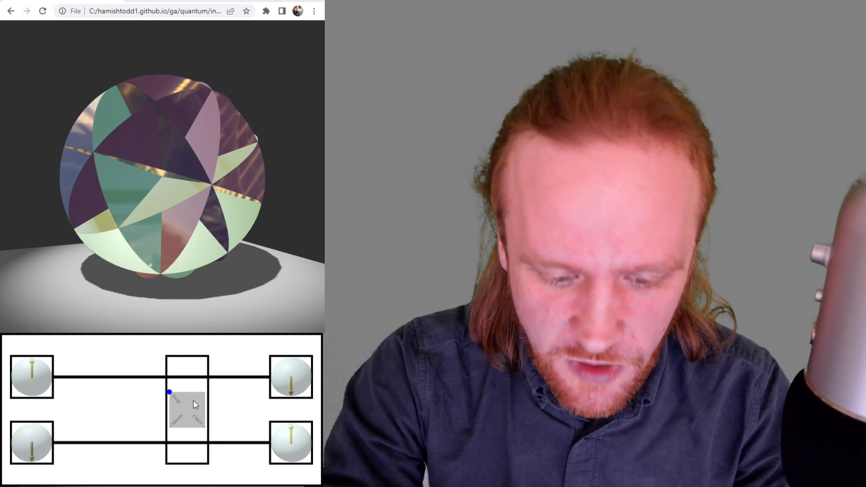
# Step: Adjust the gate's blue handle, add a second two-qubit gate to its left and match its setting
pyautogui.moveTo(170, 392); pyautogui.dragTo(172, 405)
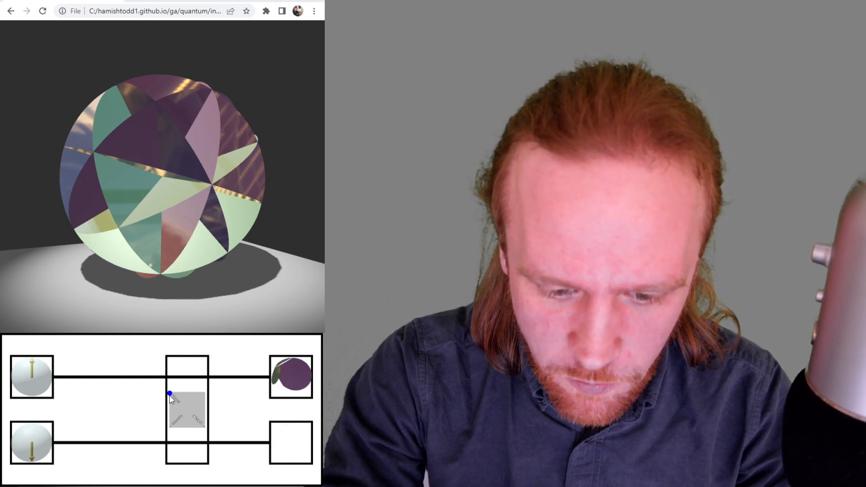
pyautogui.moveTo(170, 418); pyautogui.dragTo(154, 414)
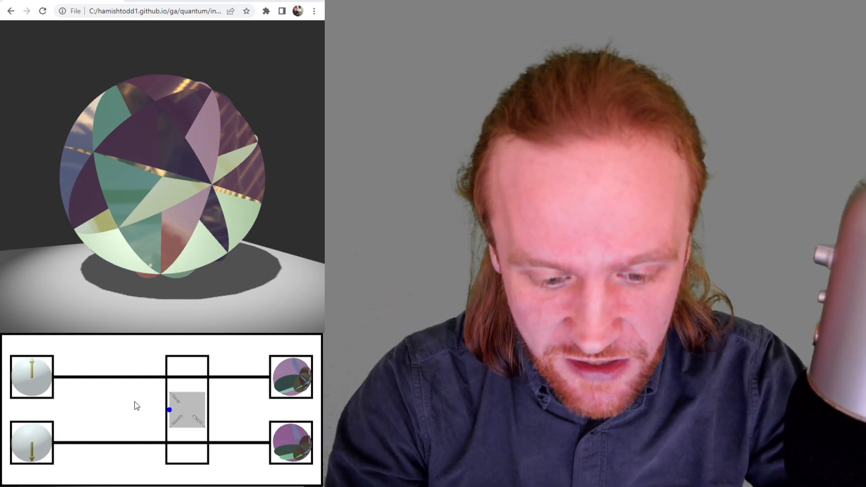
pyautogui.click(146, 403)
pyautogui.moveTo(146, 403); pyautogui.dragTo(119, 414)
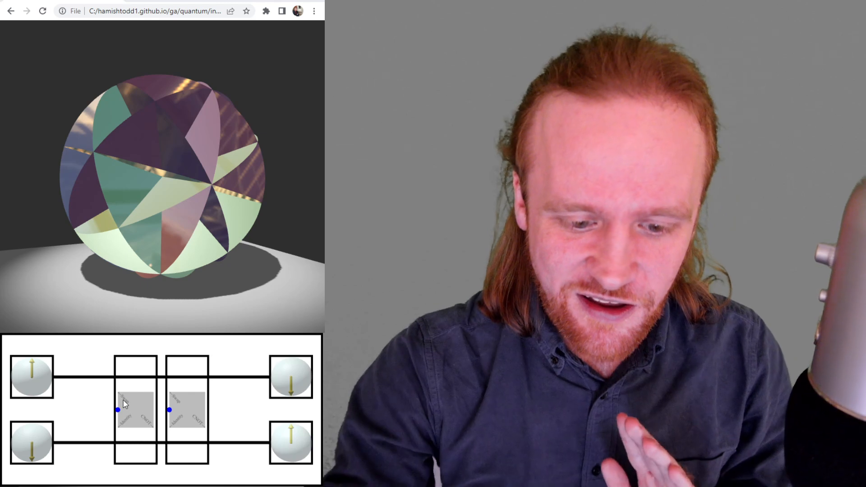
# Step: Clear the circuit, trying and discarding two single-qubit gates on the top wire
pyautogui.press('Delete')
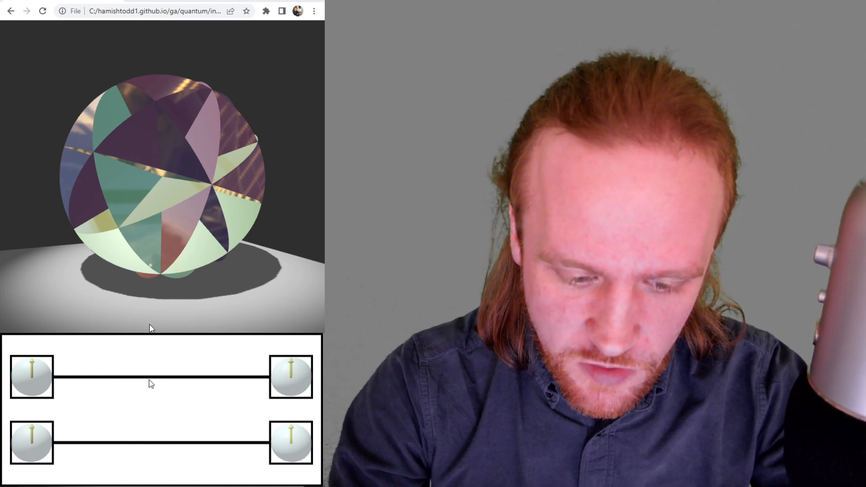
pyautogui.click(149, 383)
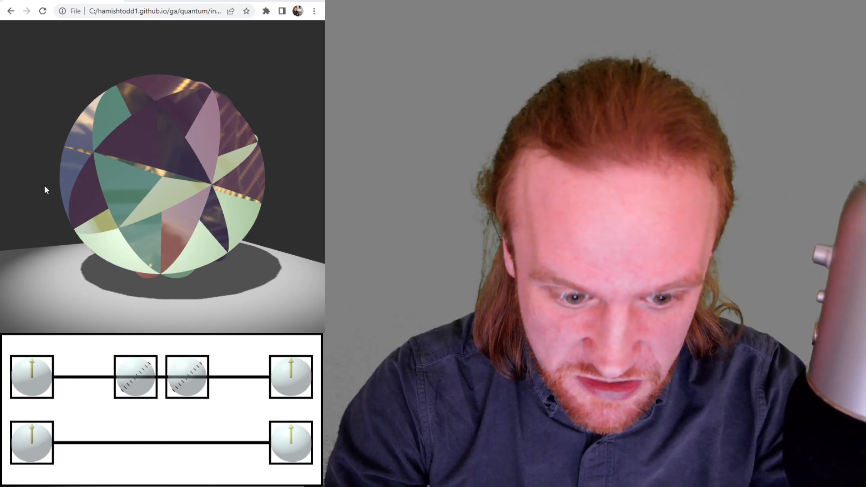
pyautogui.press('Delete')
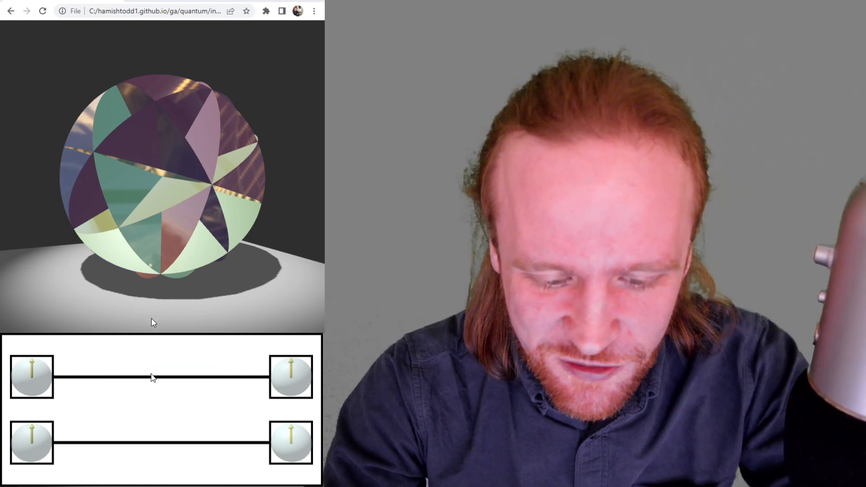
# Step: Add a gate spanning both wires and split it into two gates in series
pyautogui.moveTo(150, 378); pyautogui.dragTo(175, 383)
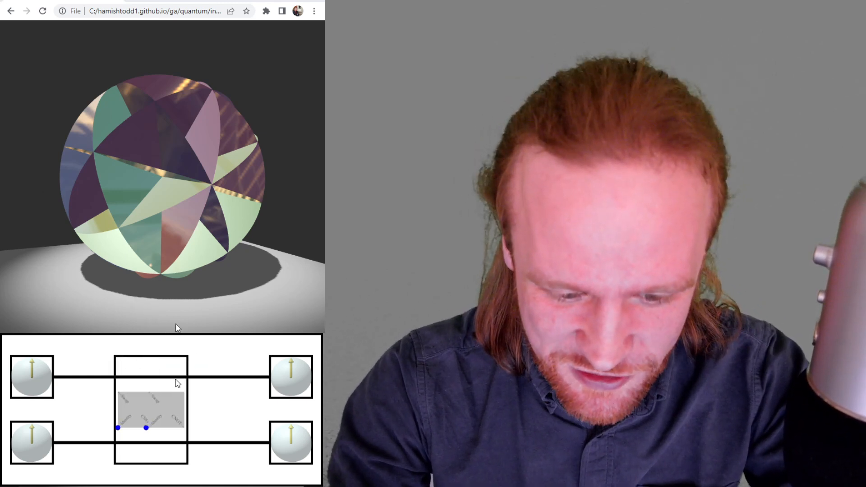
pyautogui.click(176, 383)
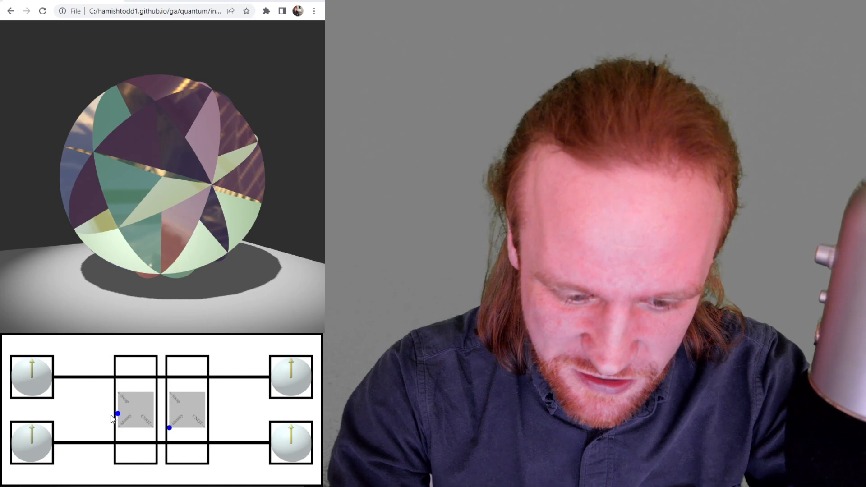
# Step: Set the second gate's blue dot to the left-middle position, matching the first gate
pyautogui.moveTo(174, 415); pyautogui.dragTo(163, 412)
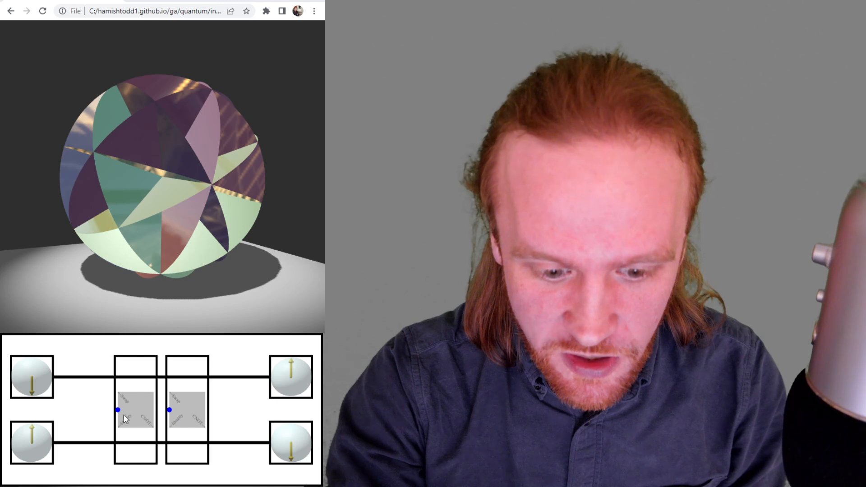
# Step: Move the first gate's dot to the bottom and the second's to top, then middle, entangling the outputs
pyautogui.moveTo(120, 412); pyautogui.dragTo(119, 429)
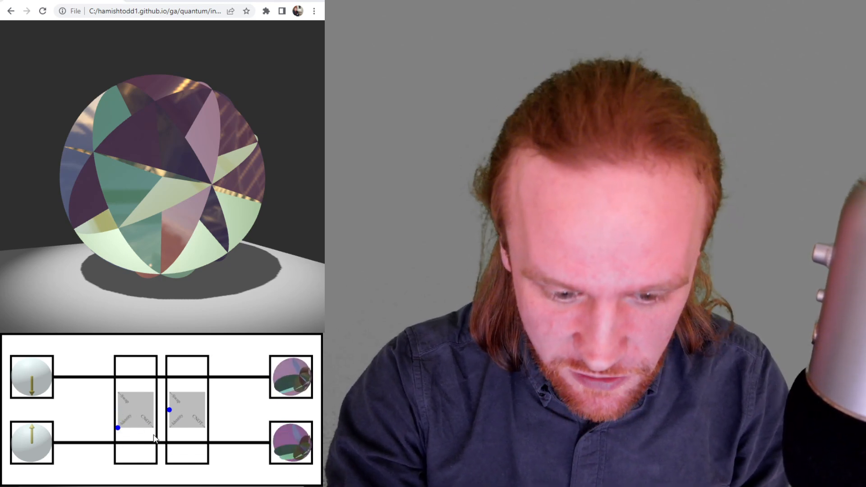
pyautogui.moveTo(170, 411); pyautogui.dragTo(169, 393)
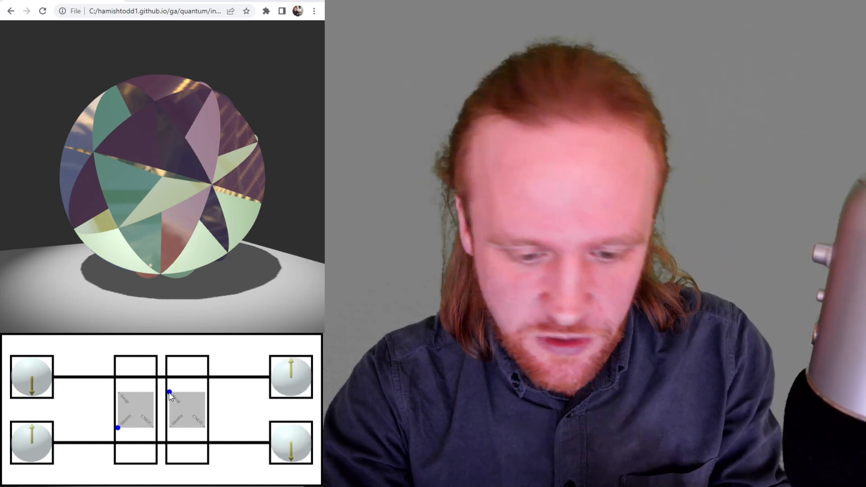
pyautogui.moveTo(170, 393); pyautogui.dragTo(170, 415)
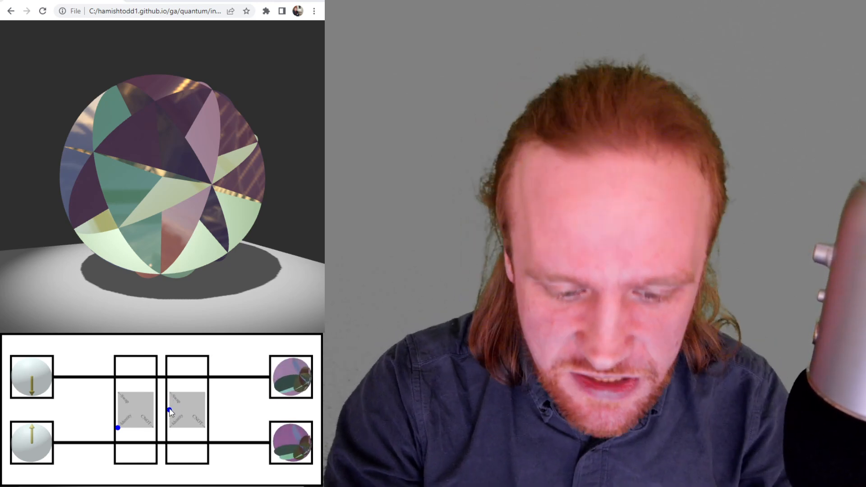
# Step: Nudge the second gate toward the identity setting so outputs show plain up/down arrows
pyautogui.moveTo(169, 410)
pyautogui.mouseDown()
pyautogui.moveTo(178, 427)
pyautogui.moveTo(175, 416)
pyautogui.mouseUp()
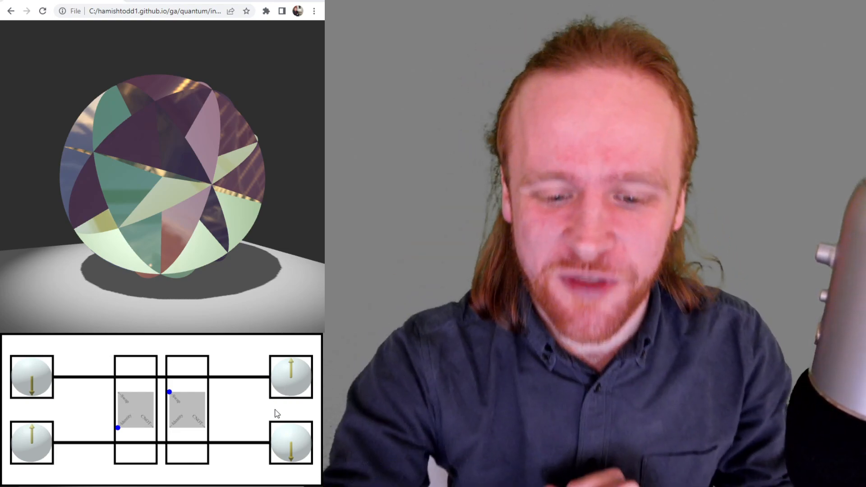
# Step: Adjust the second gate's dot so the 3D output becomes a few large intersecting discs
pyautogui.moveTo(173, 398); pyautogui.dragTo(167, 405)
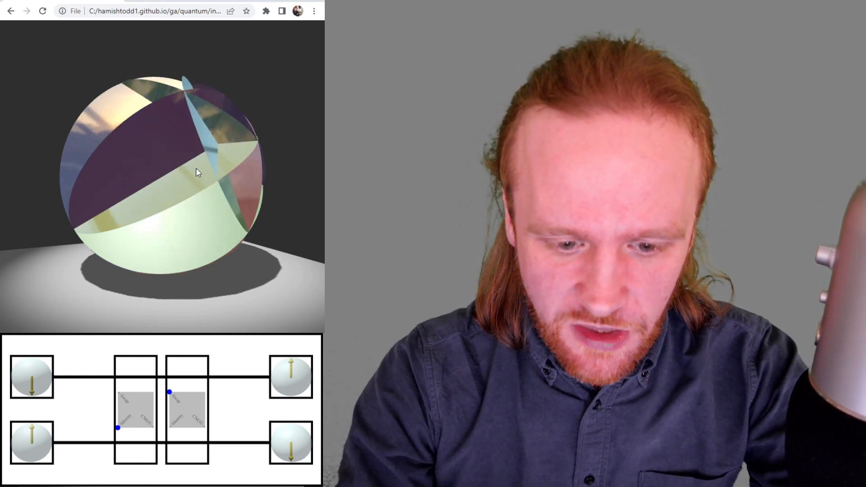
# Step: Orbit the 3D entanglement shape to reveal the discs' purple backsides
pyautogui.moveTo(196, 168); pyautogui.dragTo(60, 159)
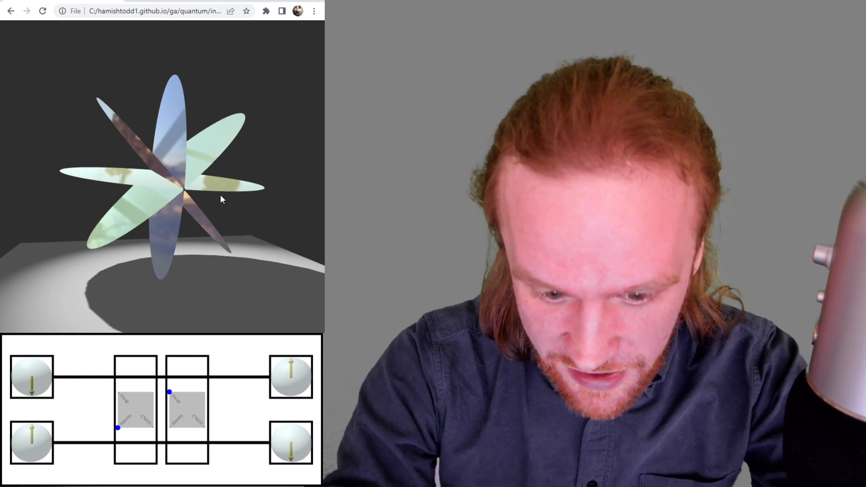
pyautogui.moveTo(210, 234)
pyautogui.mouseDown()
pyautogui.moveTo(244, 195)
pyautogui.moveTo(240, 222)
pyautogui.mouseUp()
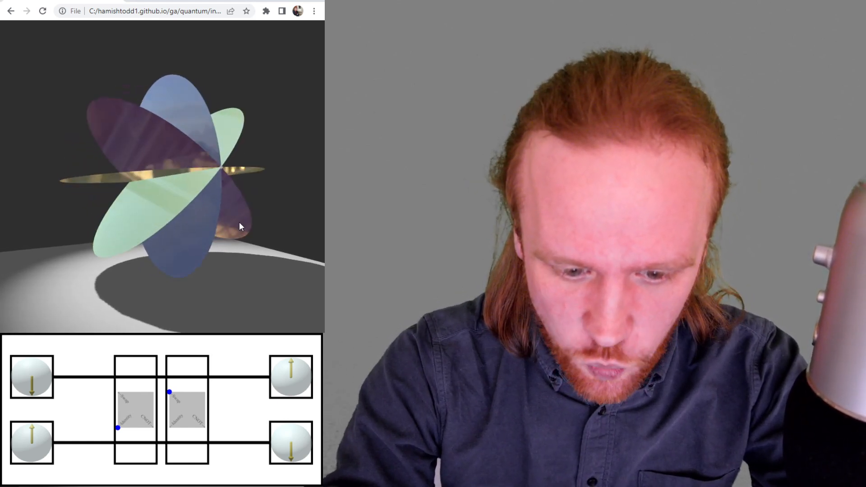